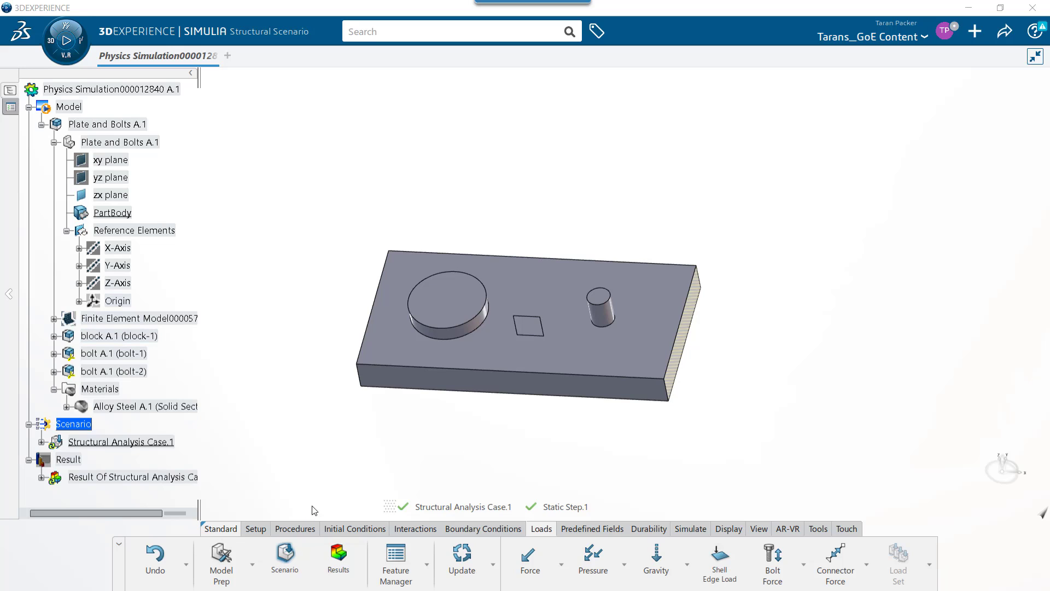
# - Try a force load on the cylinder top face, keeping the Global axis system, then cancel it
pyautogui.click(253, 564)
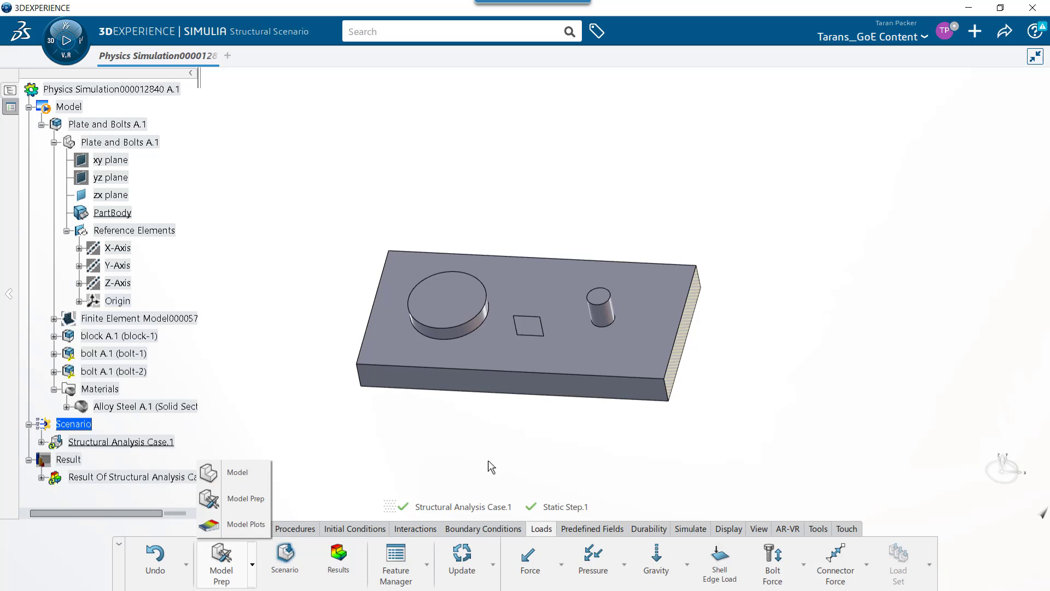
pyautogui.click(549, 466)
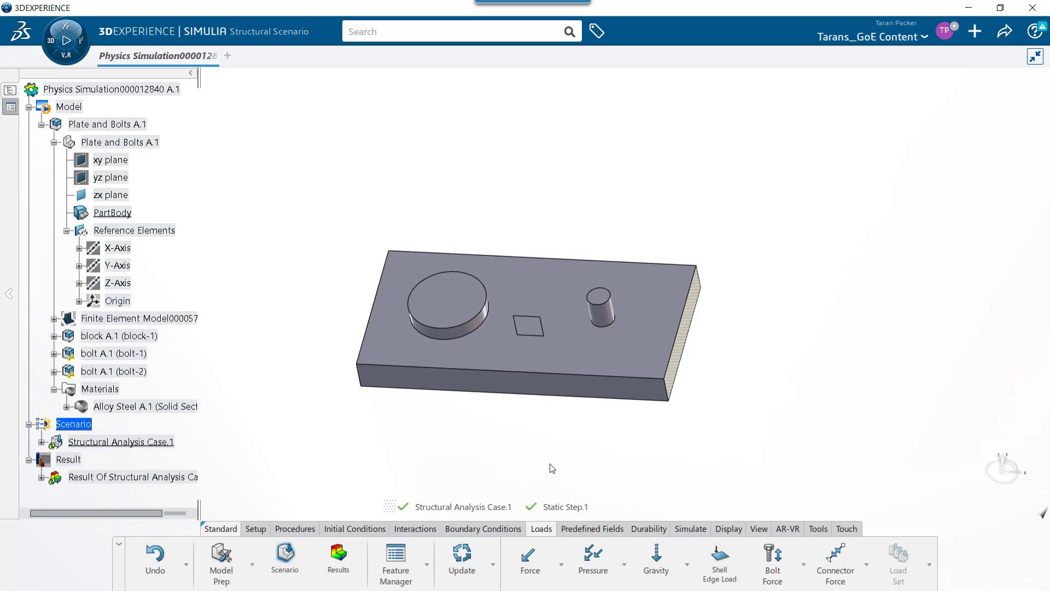
pyautogui.click(533, 571)
pyautogui.click(444, 313)
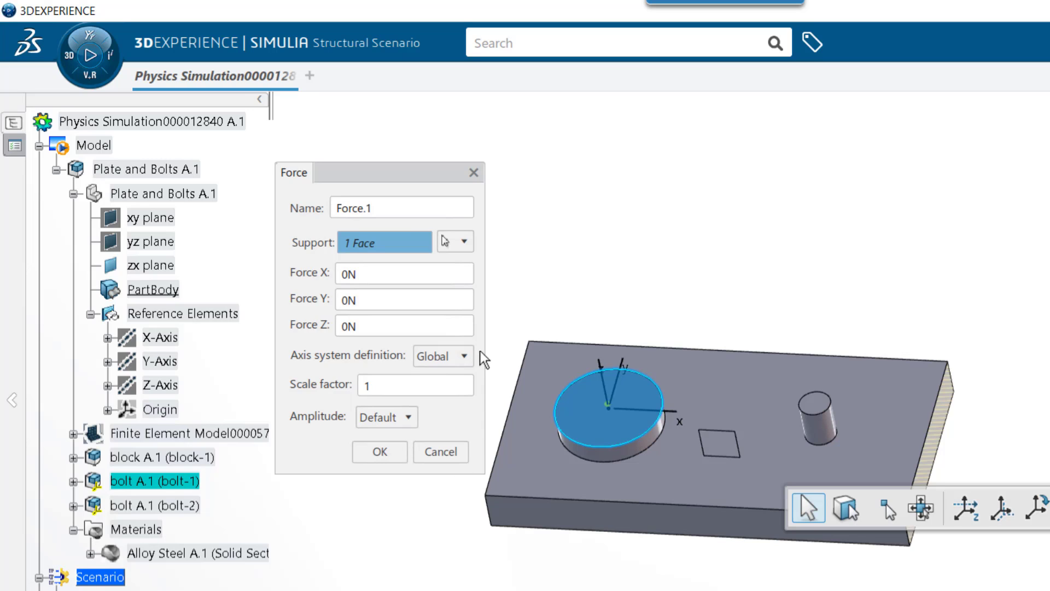
pyautogui.click(465, 356)
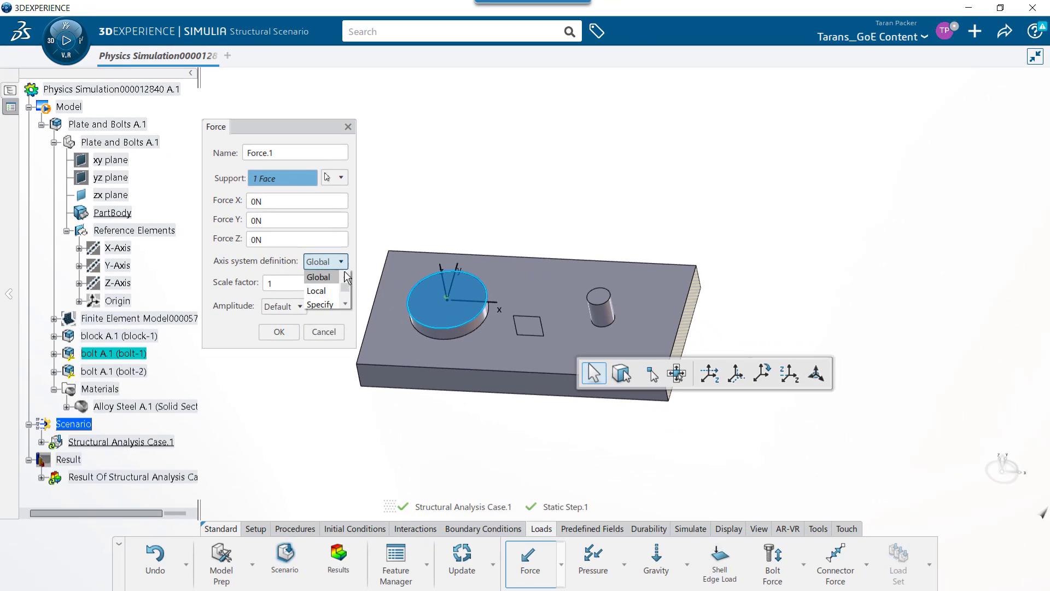
pyautogui.click(327, 316)
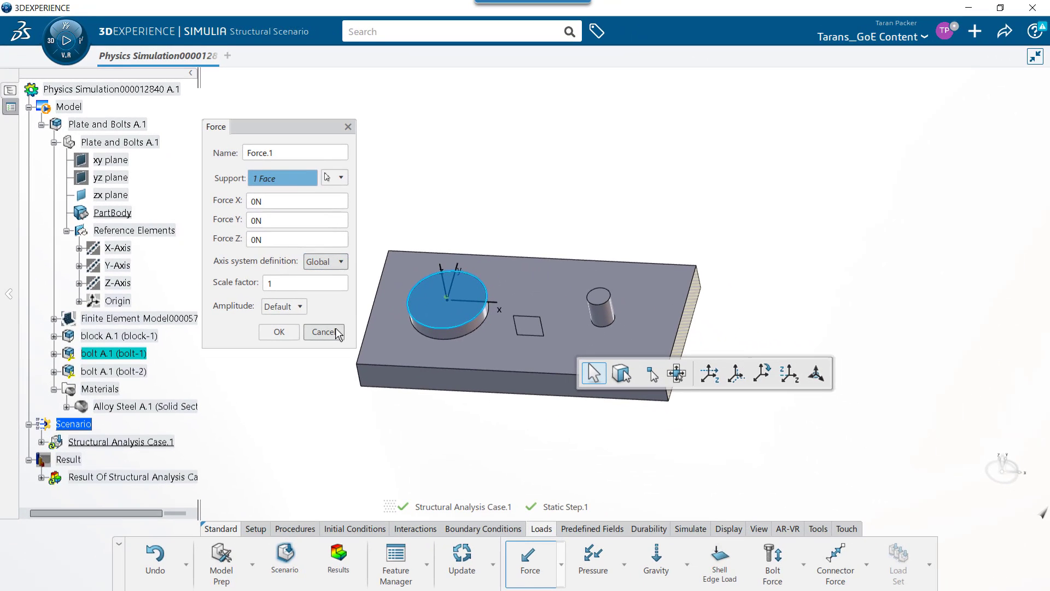
pyautogui.click(335, 331)
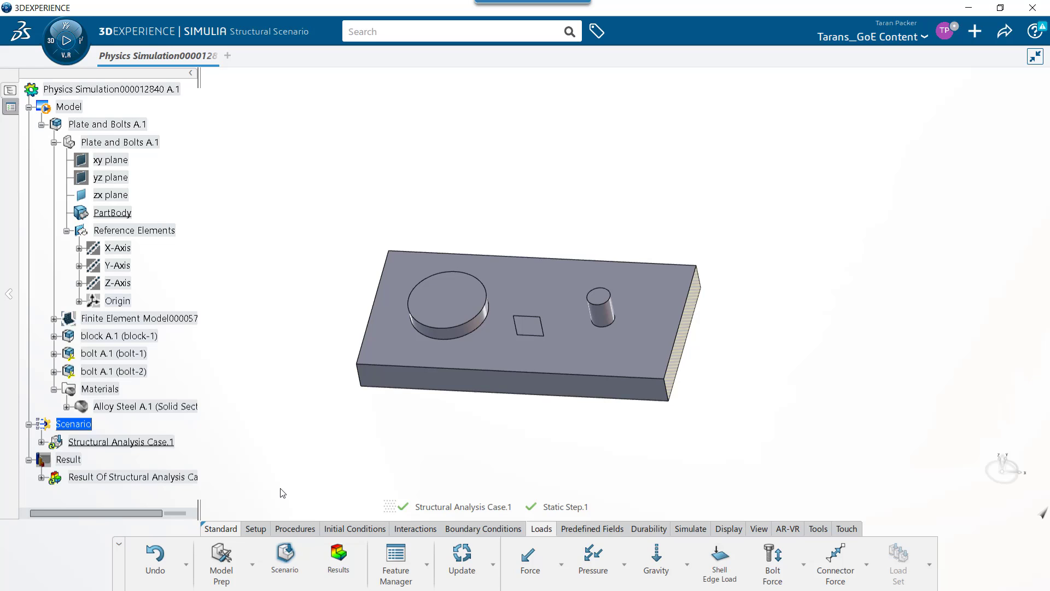
# - Switch to Model Prep with Plate and Bolts A.1 as the target shape
pyautogui.click(252, 565)
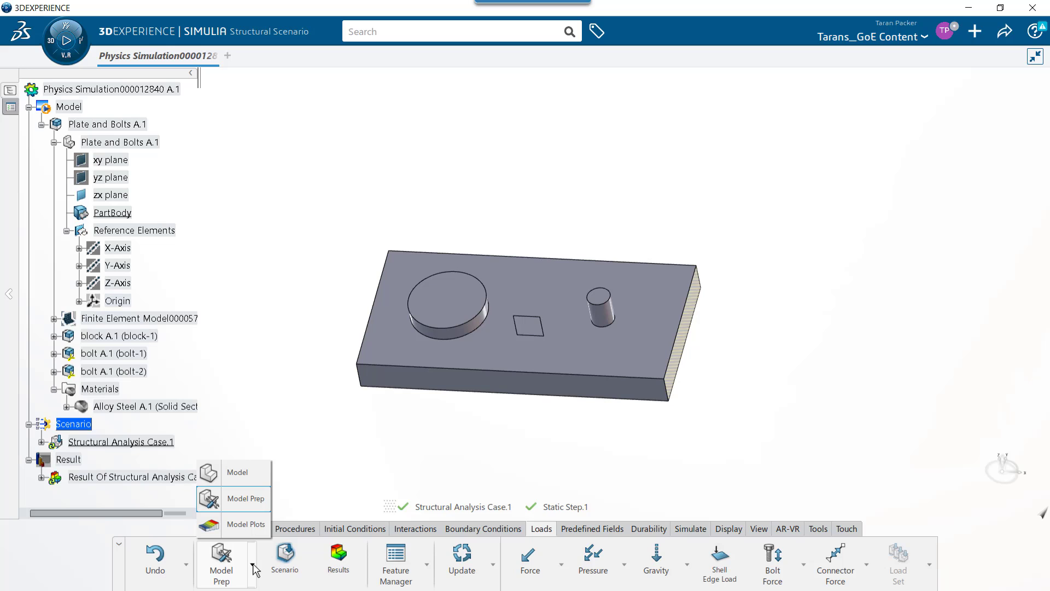
pyautogui.click(248, 499)
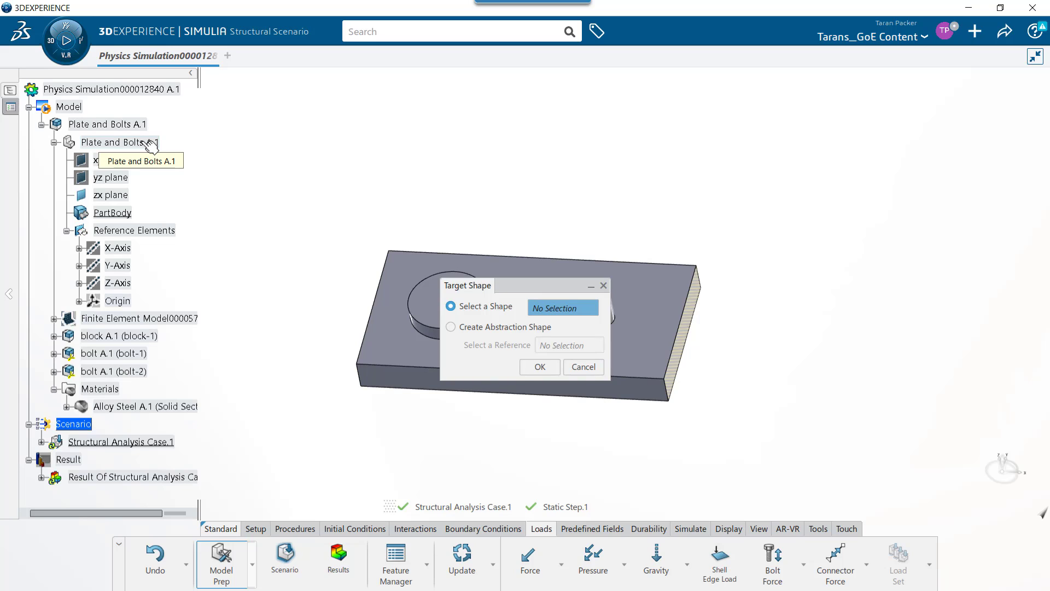
pyautogui.click(151, 143)
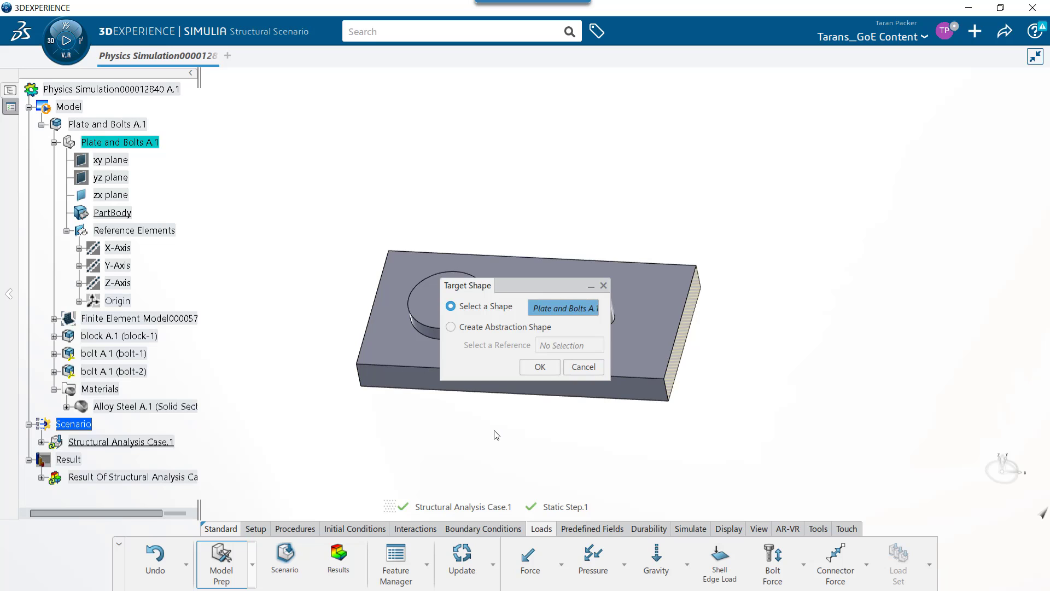
pyautogui.click(536, 367)
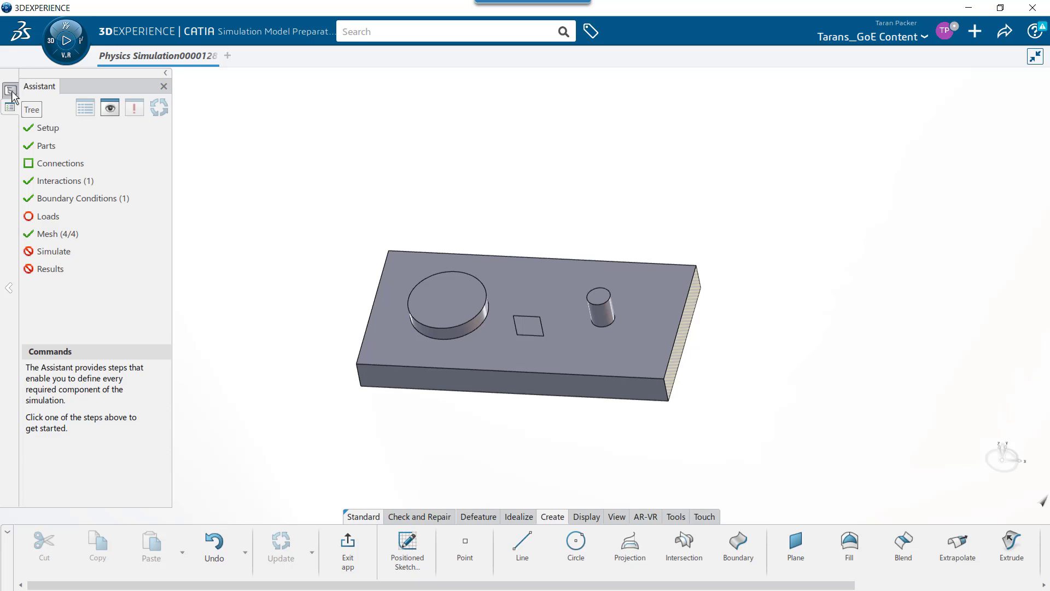
# - Show the specification tree for Plate and Bolts A.1 instead of the Assistant panel
pyautogui.click(10, 107)
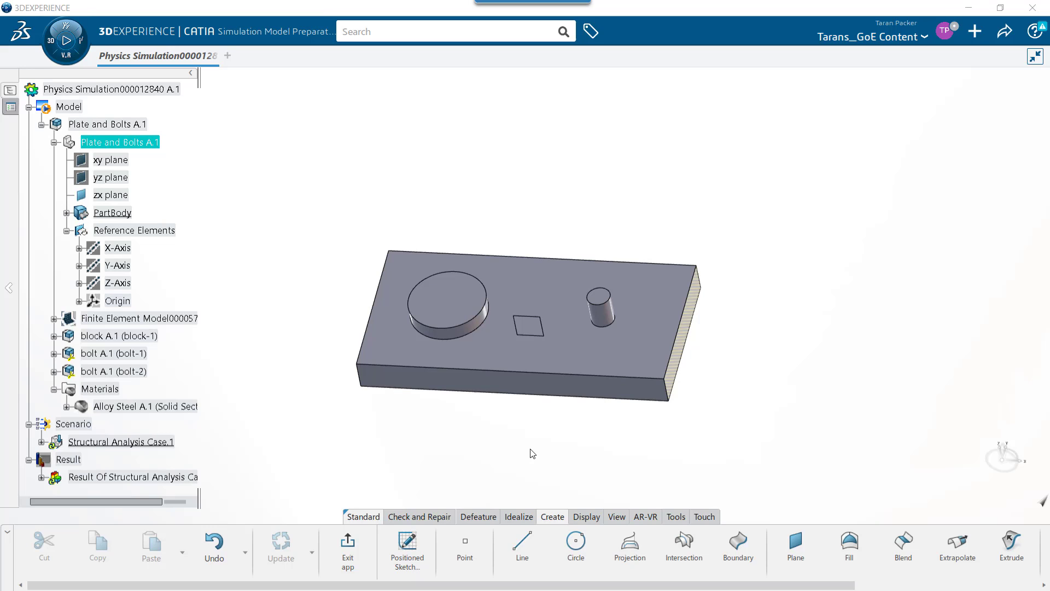
# - Create Point.2 as the Circle / Sphere / Ellipse center of the large cylinder's top edge
pyautogui.click(465, 541)
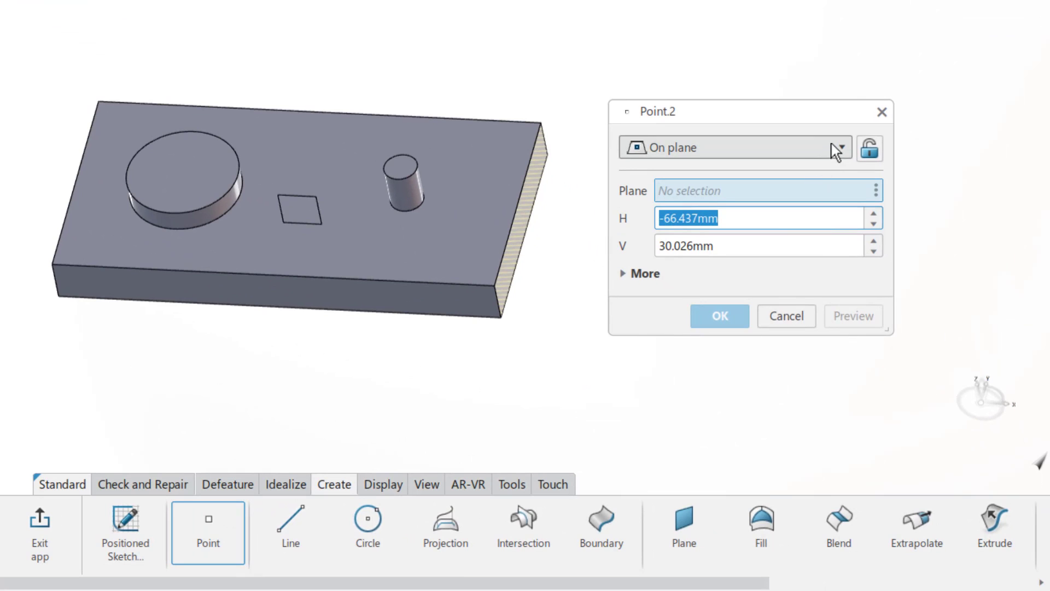
pyautogui.click(836, 151)
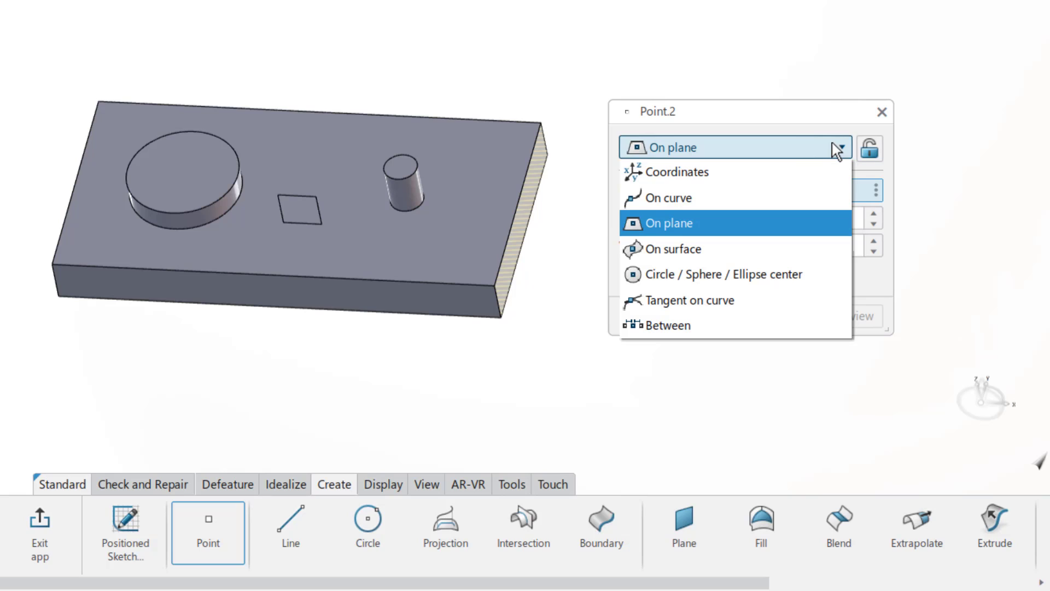
pyautogui.click(816, 274)
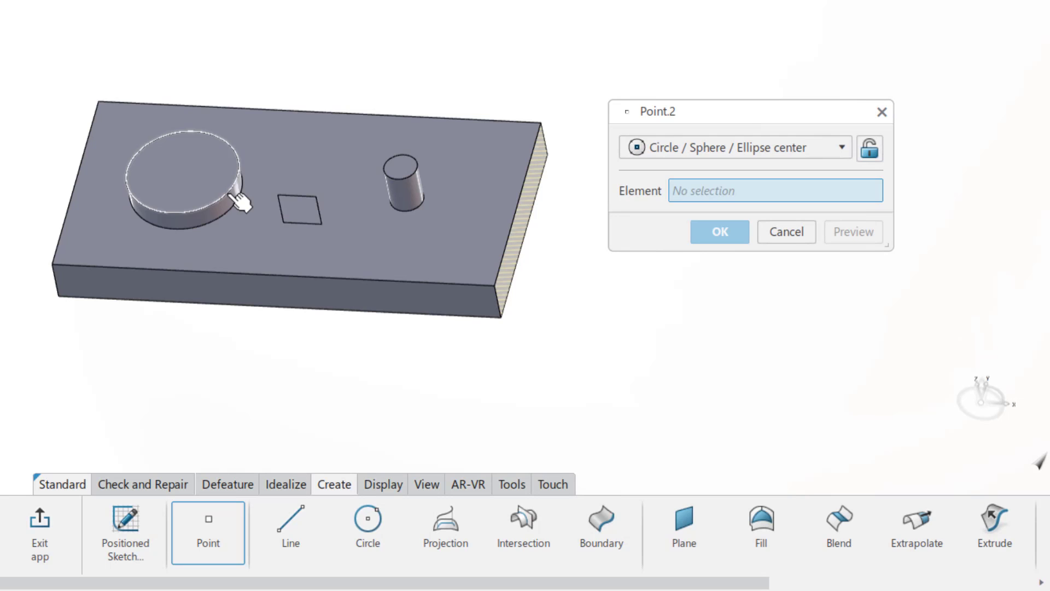
pyautogui.click(238, 198)
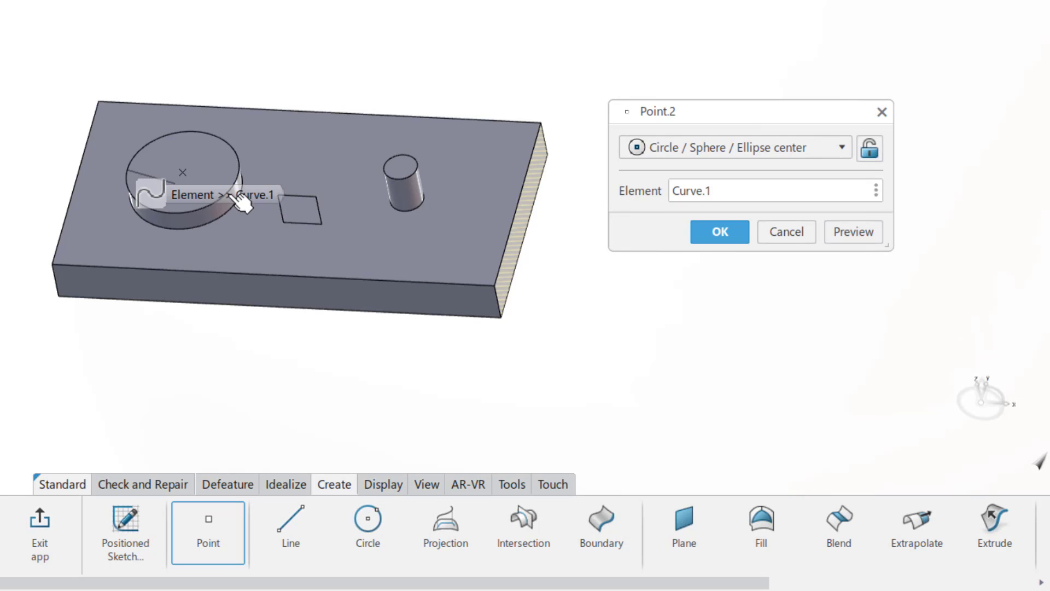
pyautogui.click(720, 231)
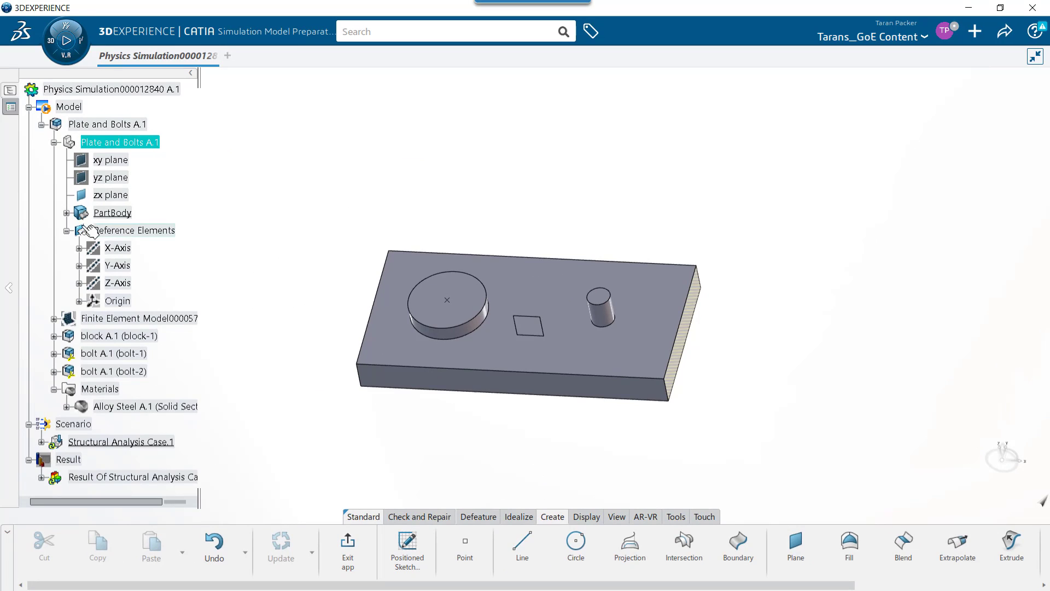
# - Create Line.1 as a Point-Direction line from Point.2 along the yz plane, 59mm long
pyautogui.click(67, 213)
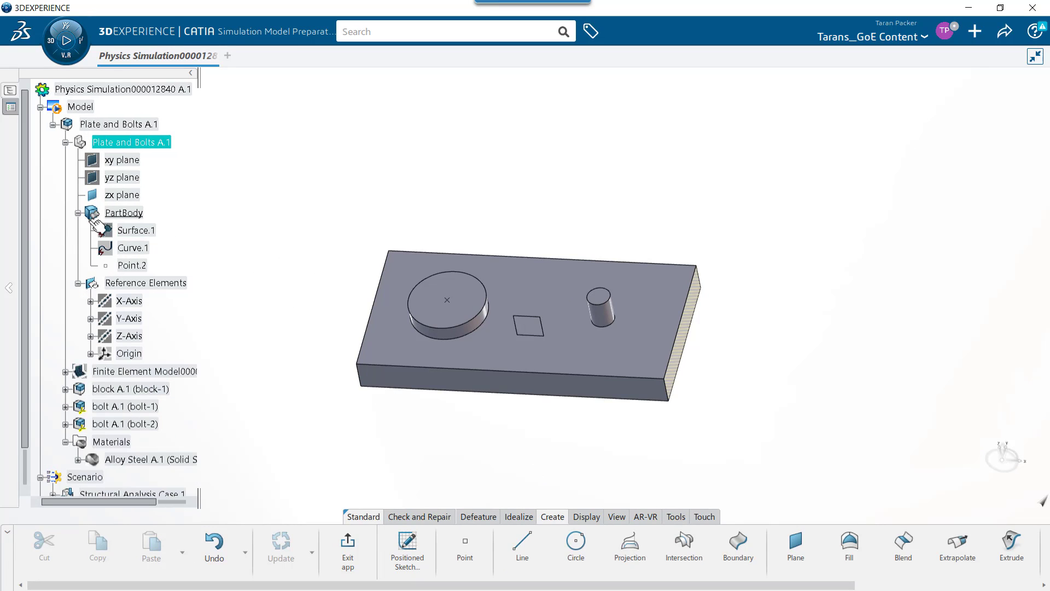
pyautogui.click(524, 553)
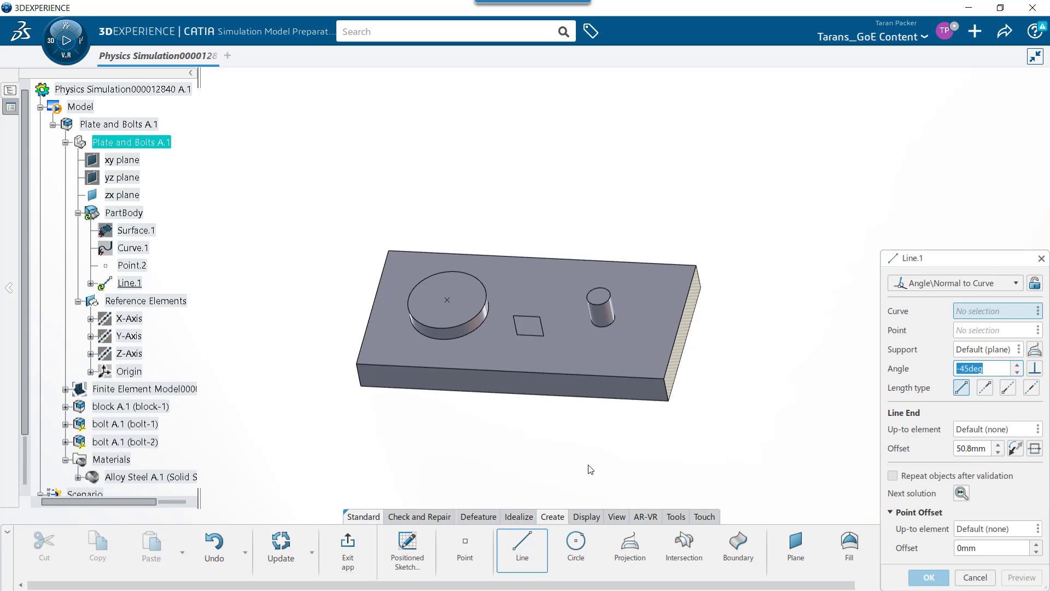
pyautogui.moveTo(960, 263); pyautogui.dragTo(814, 185)
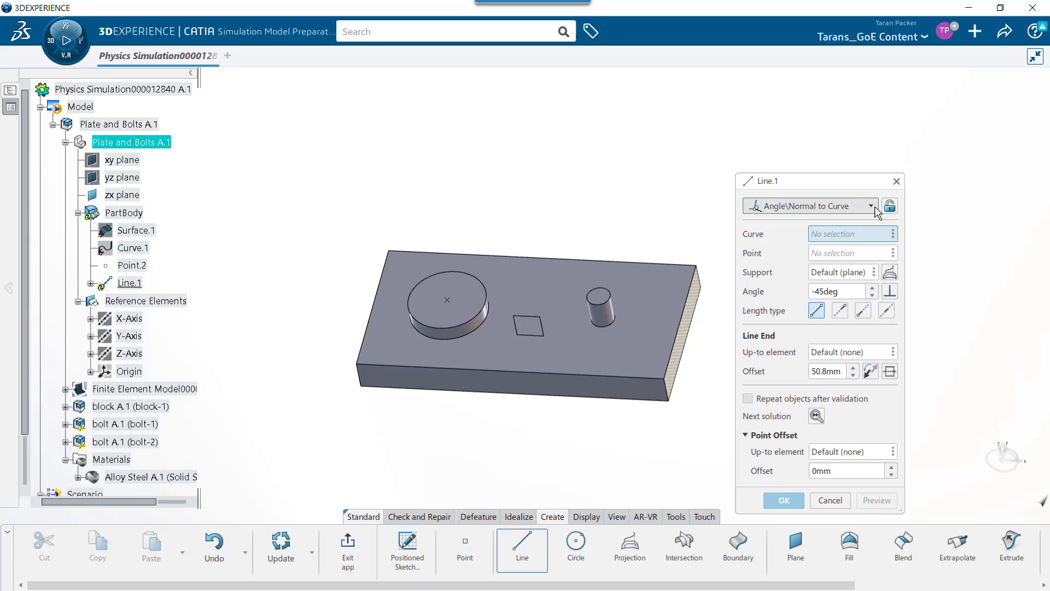
pyautogui.click(871, 208)
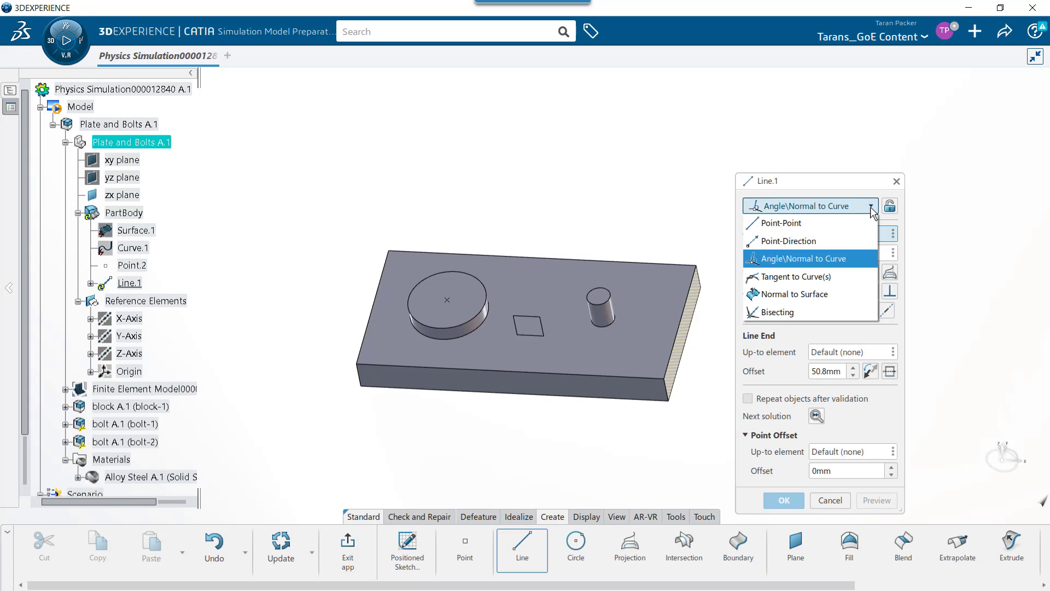
pyautogui.click(834, 240)
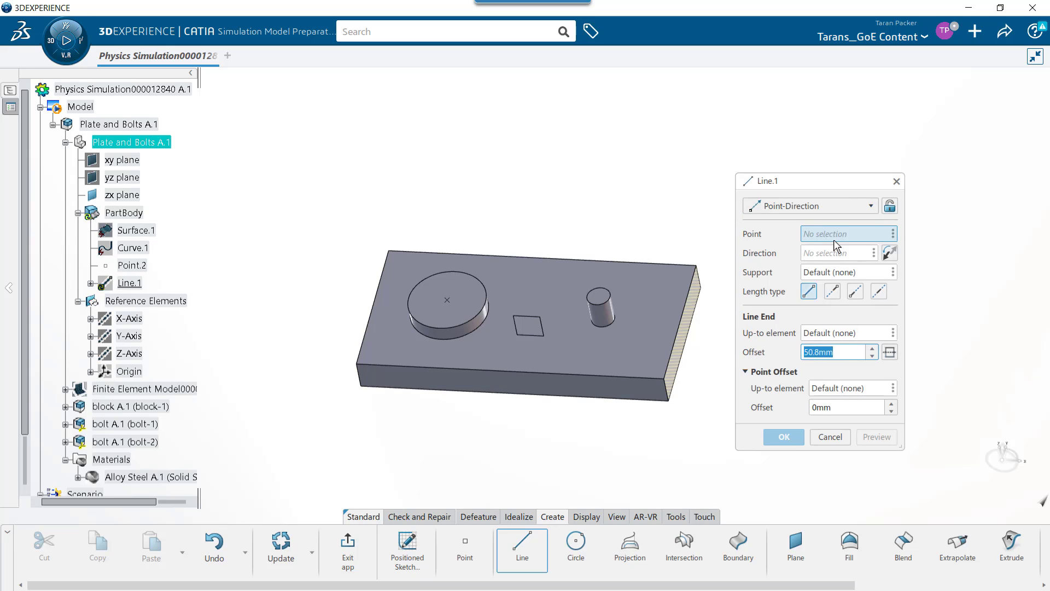
pyautogui.click(134, 267)
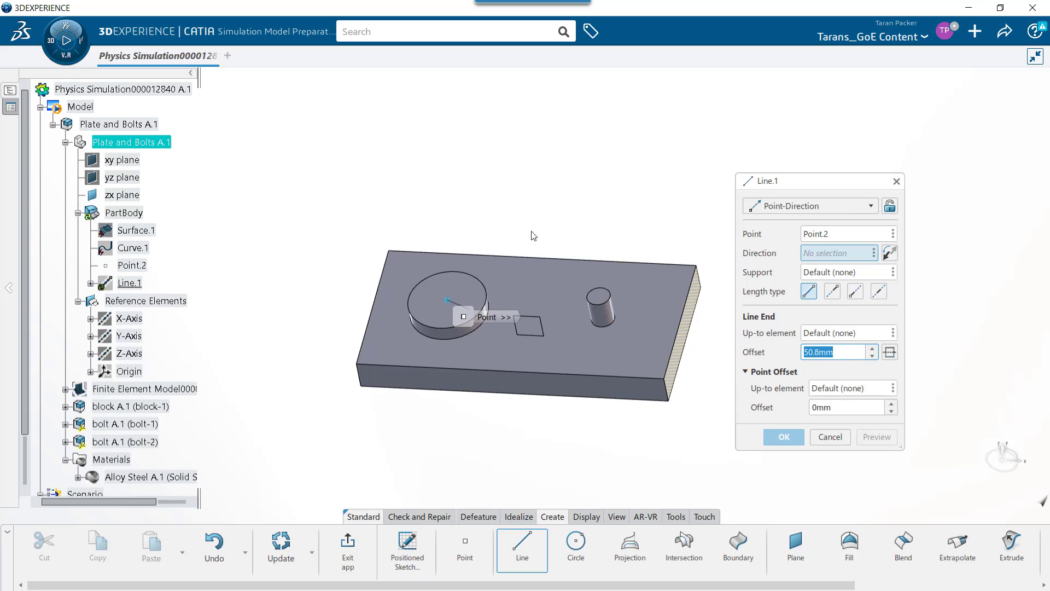
pyautogui.click(123, 178)
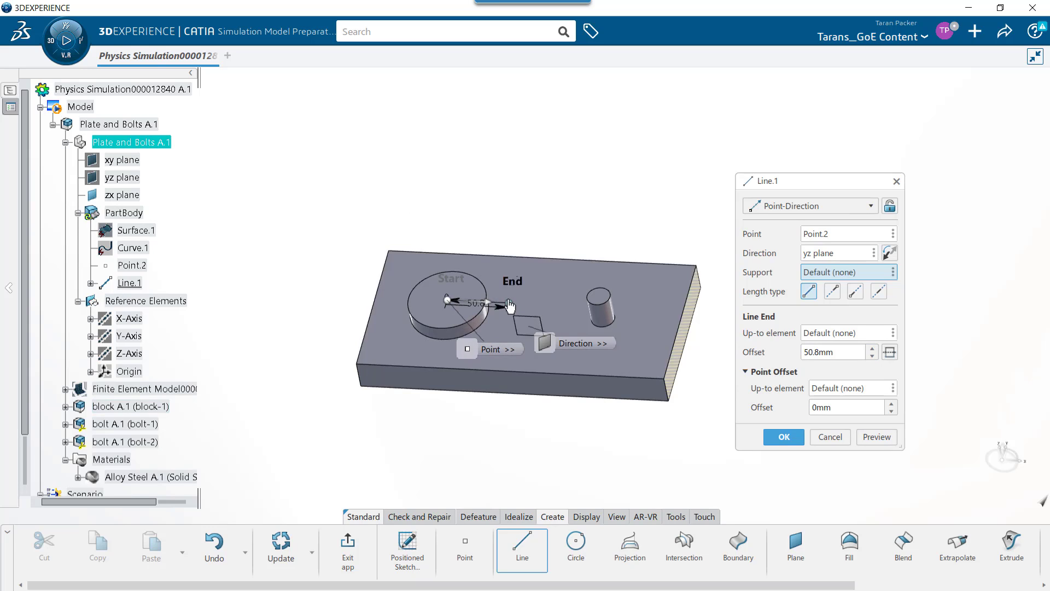
pyautogui.moveTo(509, 309)
pyautogui.mouseDown()
pyautogui.moveTo(580, 306)
pyautogui.moveTo(518, 308)
pyautogui.mouseUp()
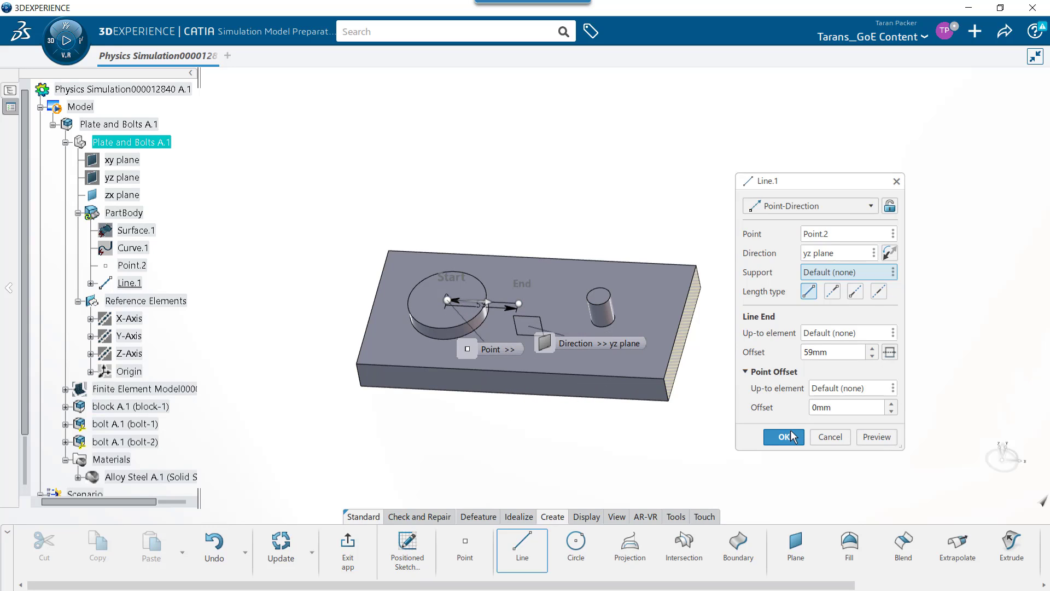
pyautogui.click(783, 438)
pyautogui.click(784, 438)
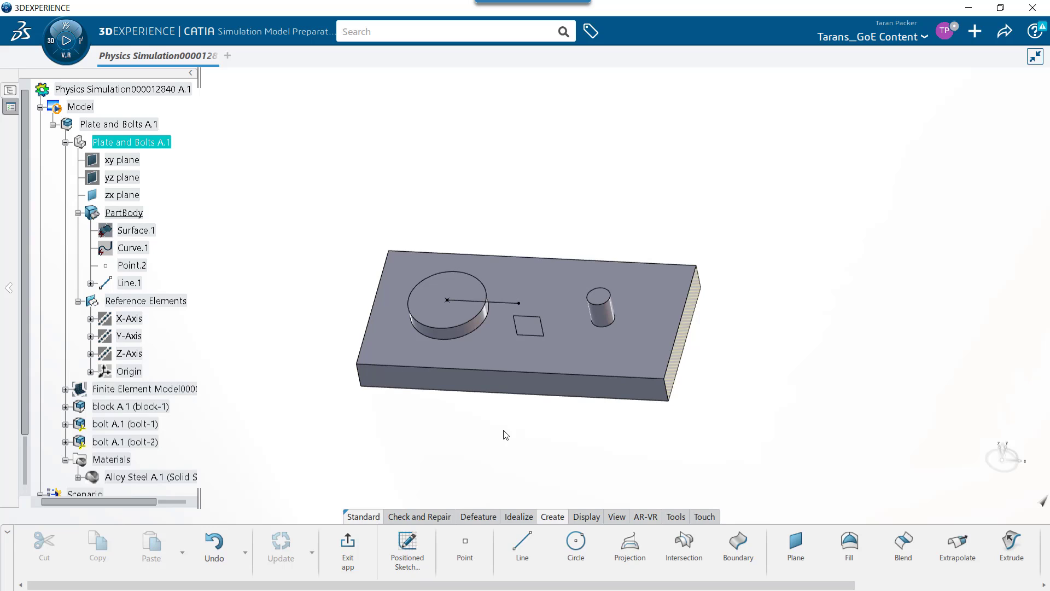
# - Create Line.2 from Point.2 at -45deg to Line.1, supported on the bolt head's top face
pyautogui.click(523, 548)
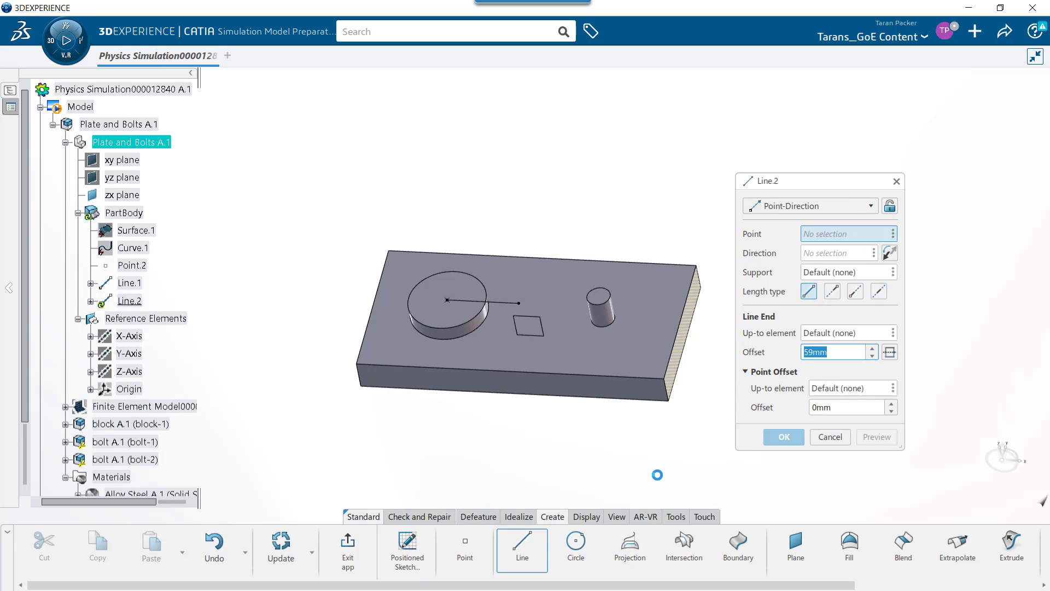
pyautogui.click(848, 204)
pyautogui.click(822, 221)
pyautogui.click(820, 211)
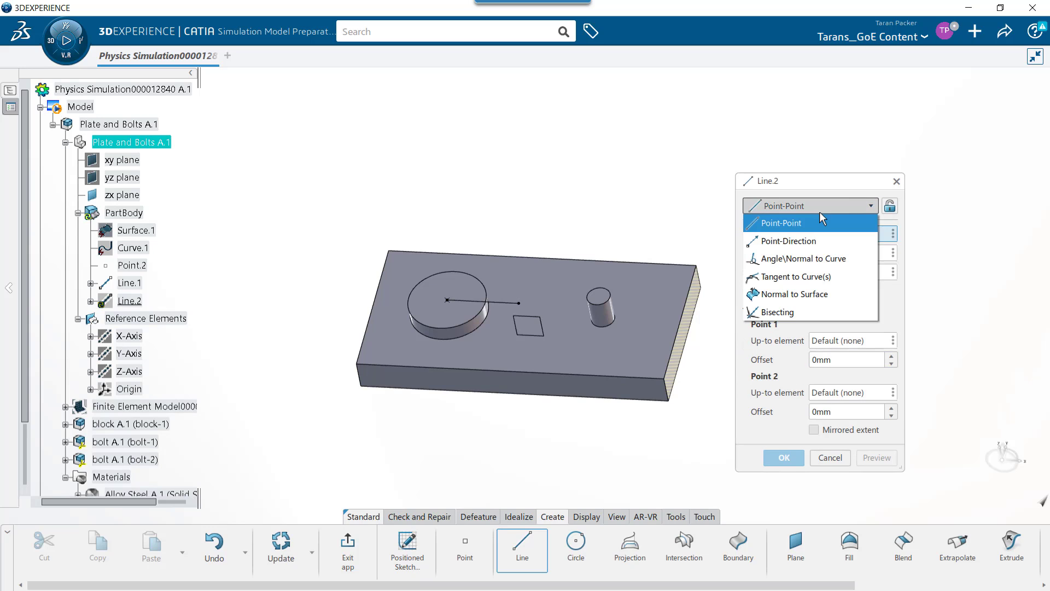
pyautogui.click(806, 261)
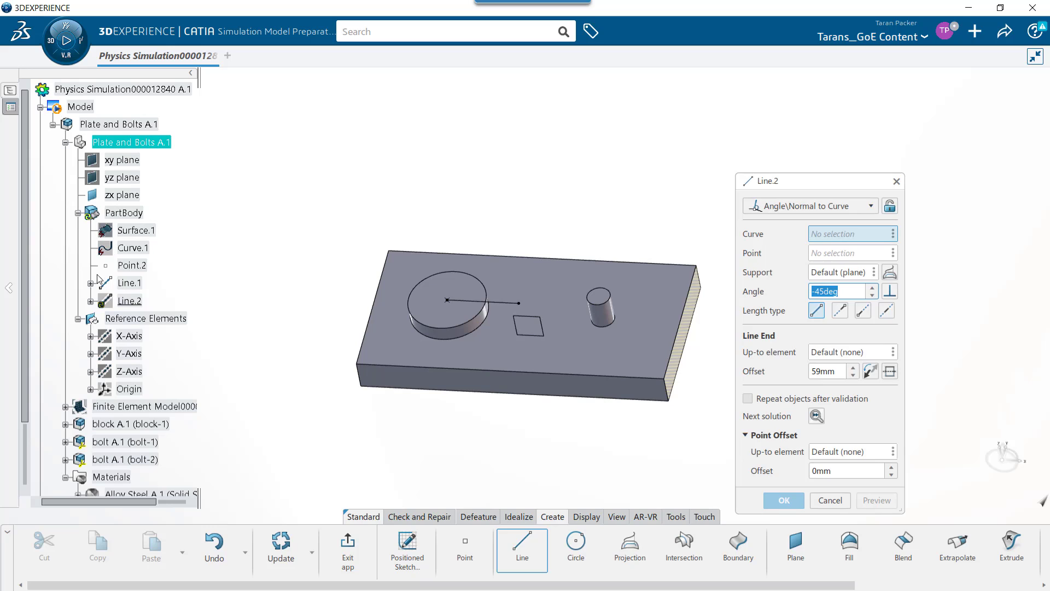
pyautogui.click(130, 285)
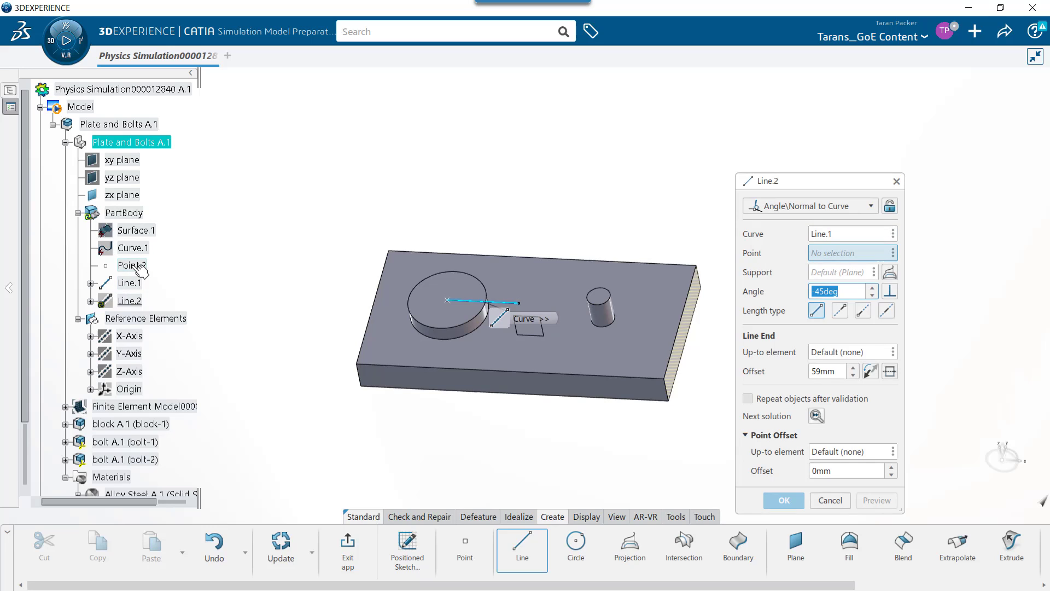
pyautogui.click(137, 266)
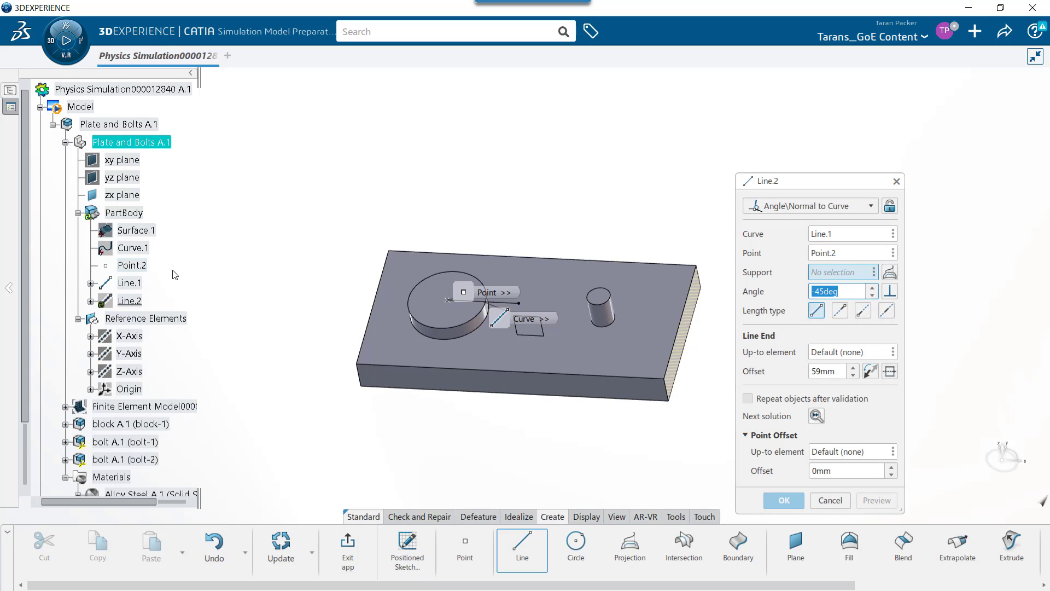
pyautogui.click(441, 300)
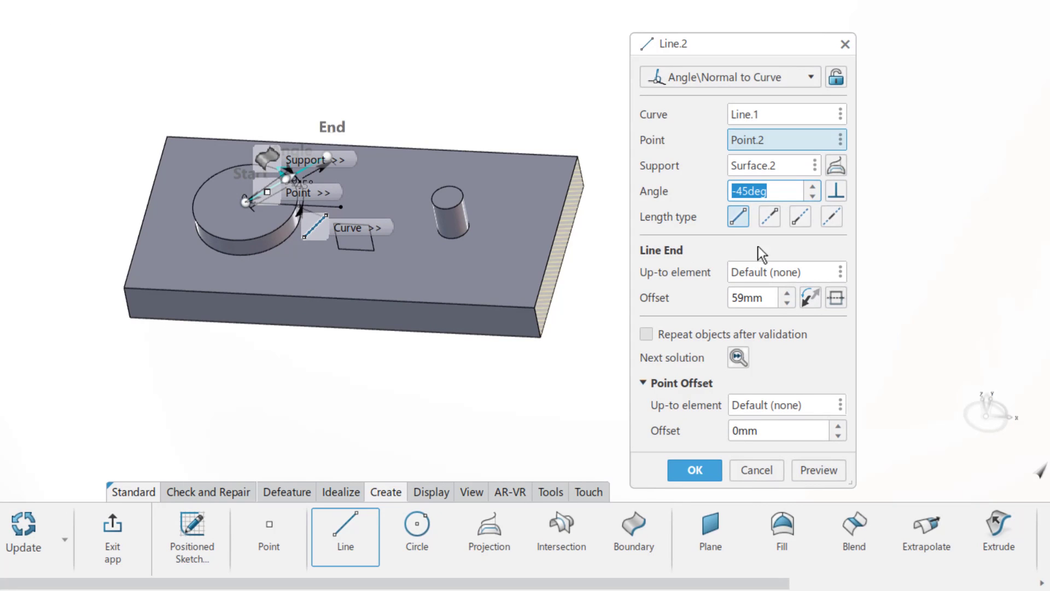
pyautogui.click(742, 189)
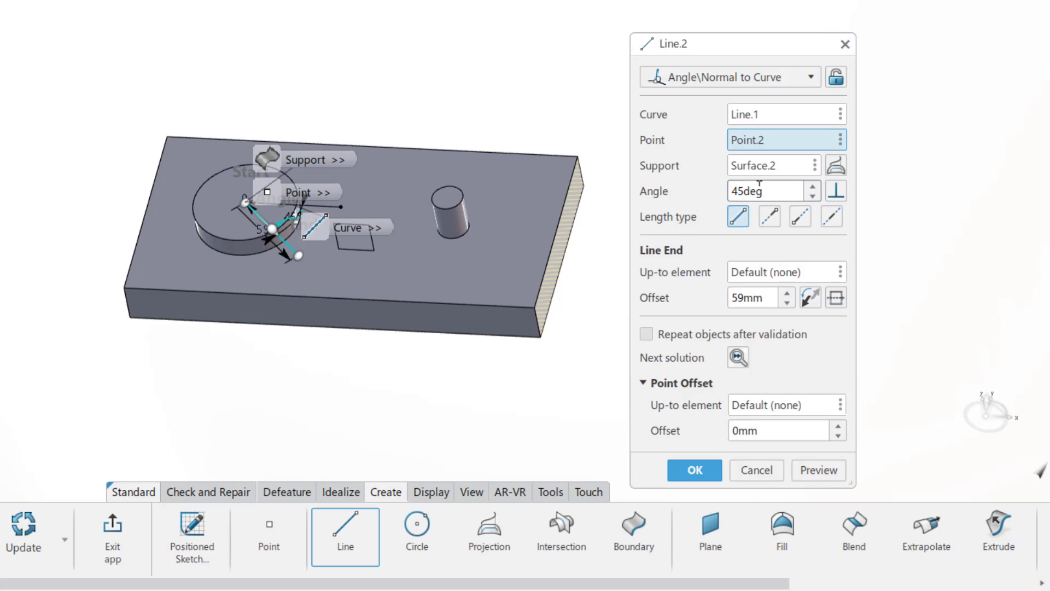
pyautogui.write('-')
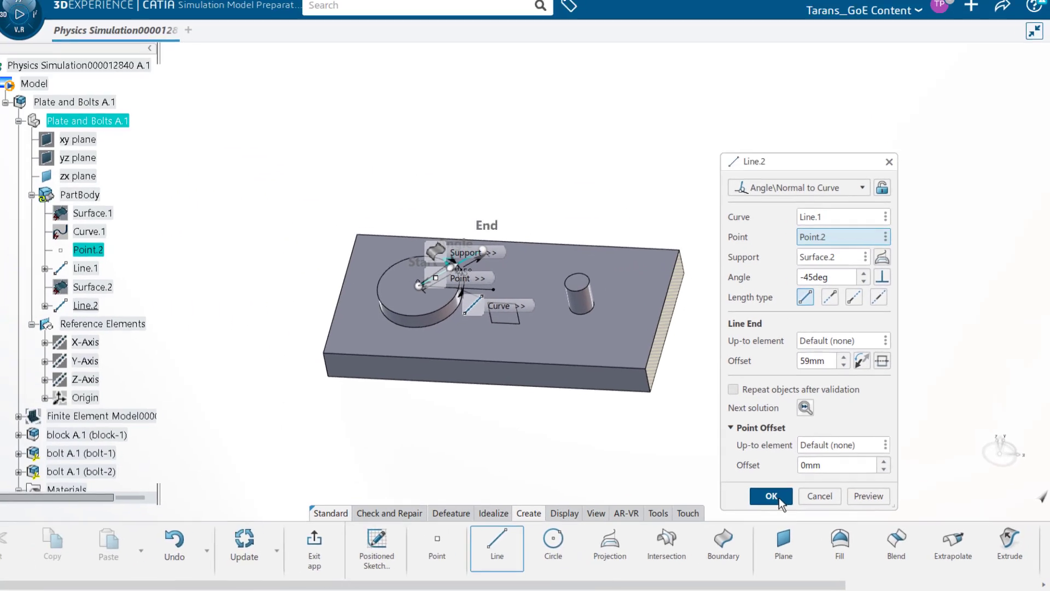
pyautogui.click(705, 473)
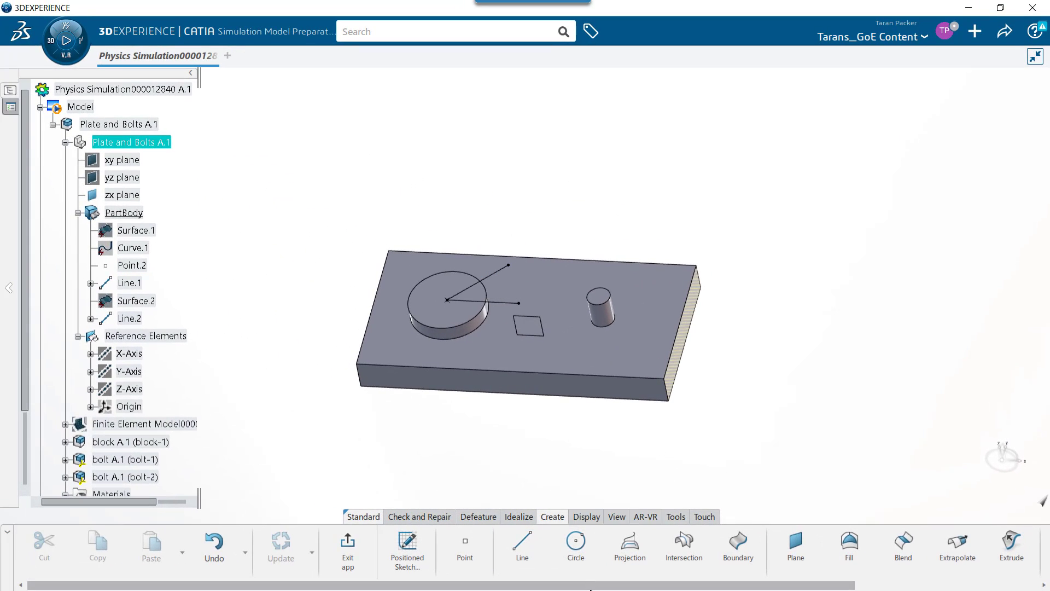
# - Define an axis system with origin Point.2 and Z axis along Line.2
pyautogui.moveTo(592, 587); pyautogui.dragTo(773, 588)
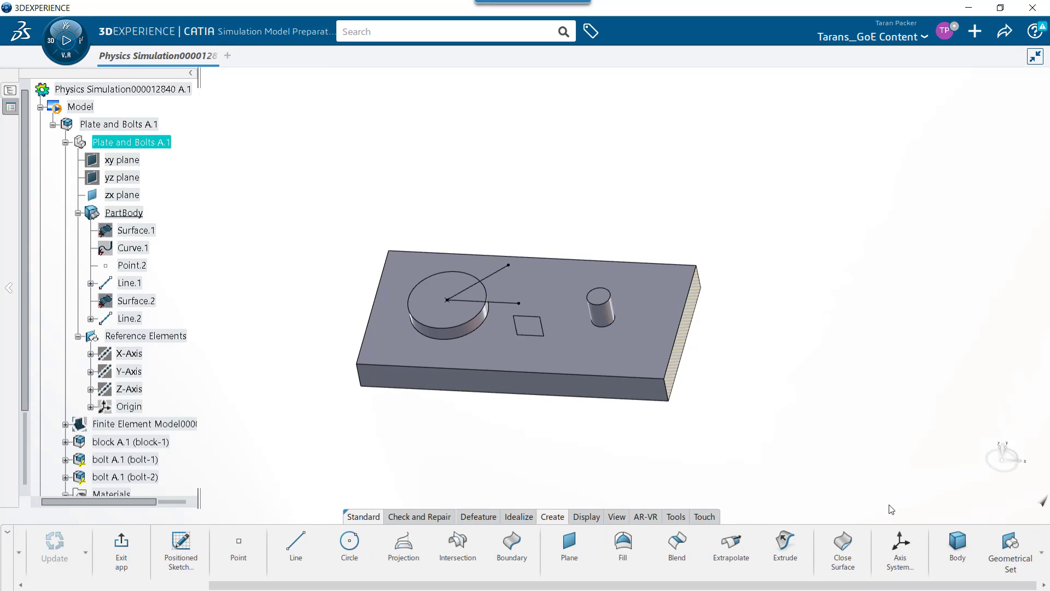
pyautogui.click(915, 553)
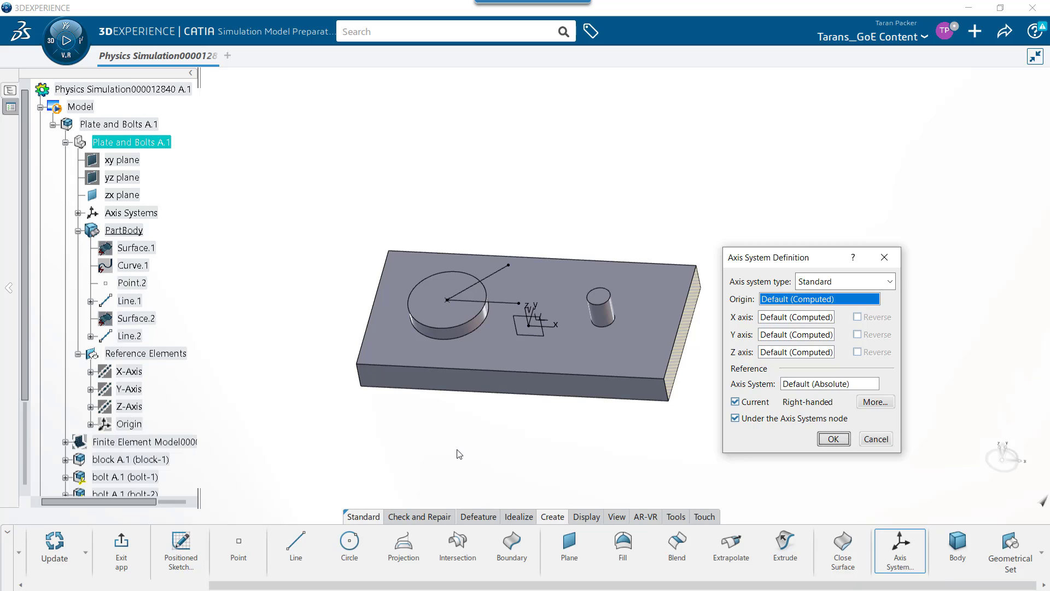
pyautogui.click(136, 284)
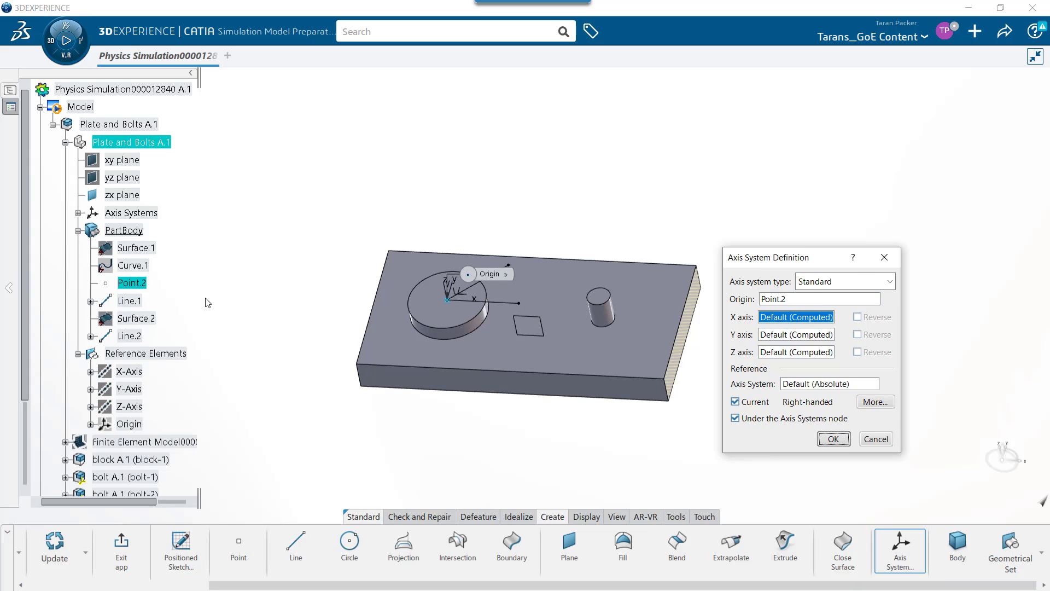
pyautogui.click(783, 353)
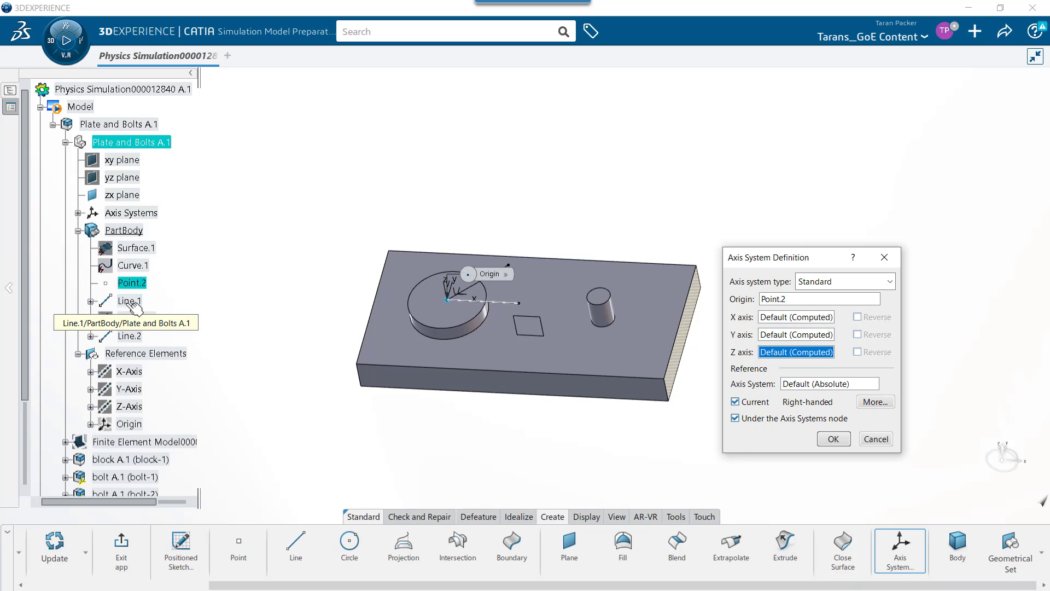
pyautogui.click(140, 338)
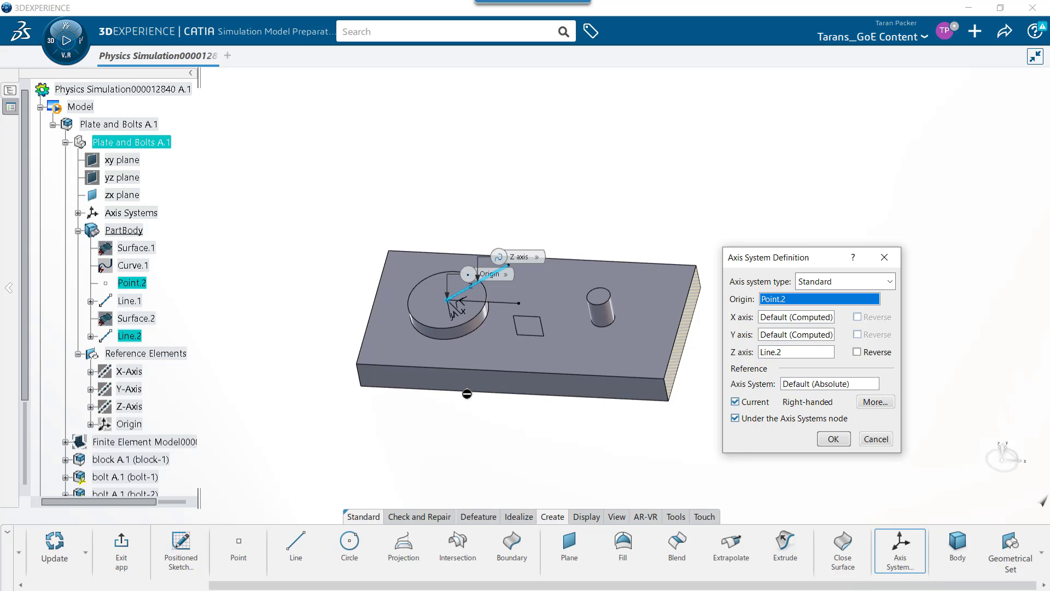
pyautogui.scroll(6, 435, 393)
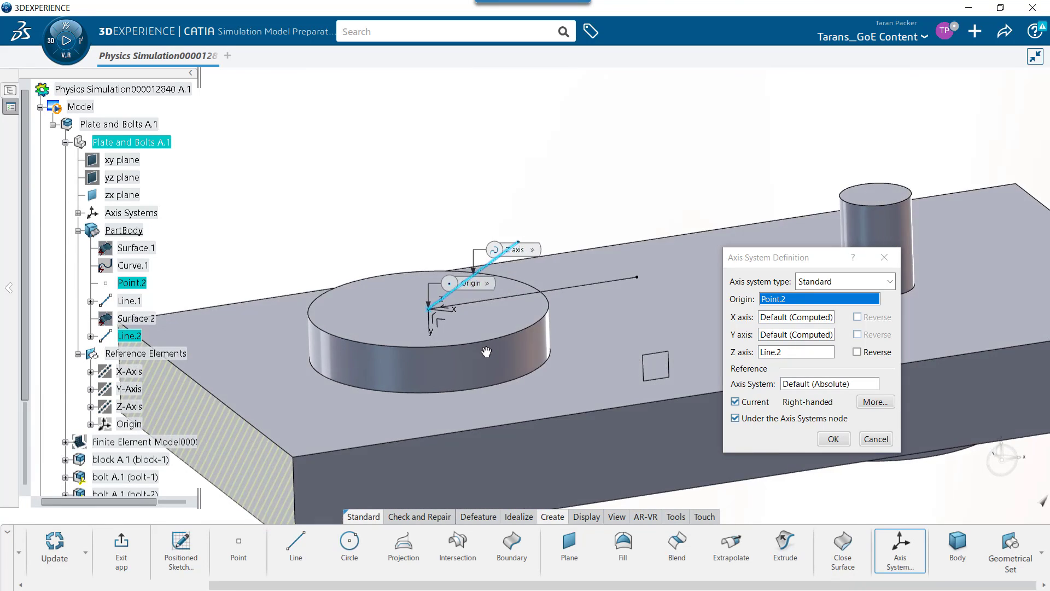
pyautogui.moveTo(485, 352); pyautogui.dragTo(594, 435, button='middle')
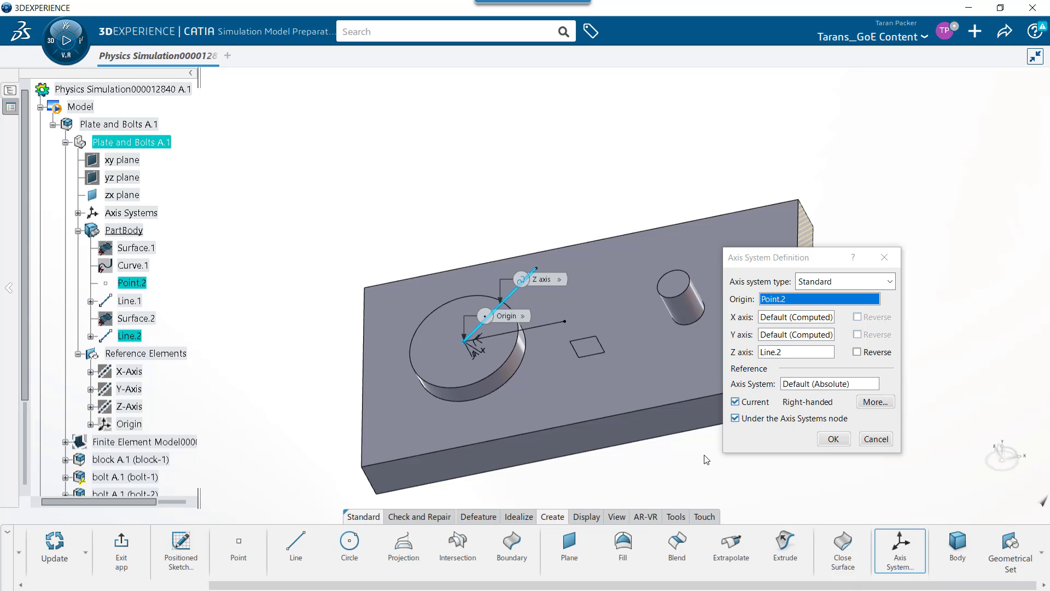
# - Confirm Axis System.1, check it in the tree, and return to the Structural Scenario
pyautogui.click(832, 439)
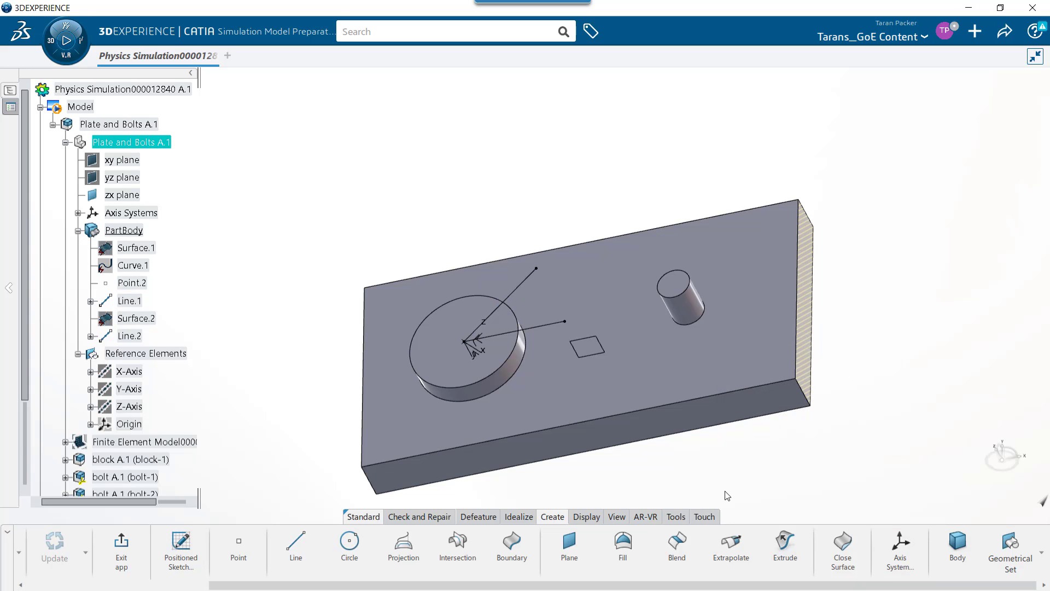
pyautogui.moveTo(727, 496); pyautogui.dragTo(757, 450, button='middle')
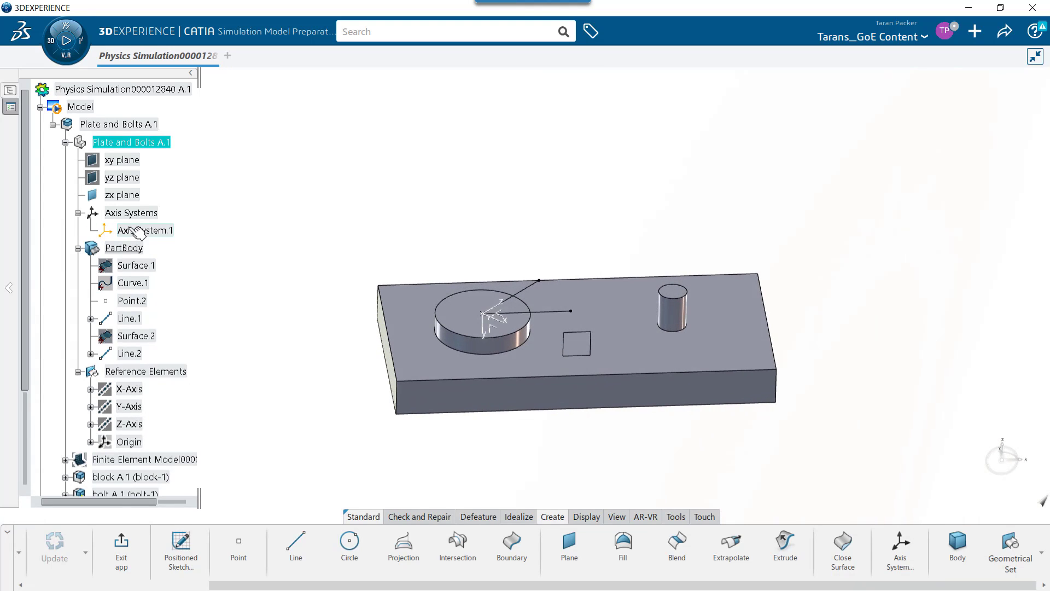
pyautogui.click(140, 230)
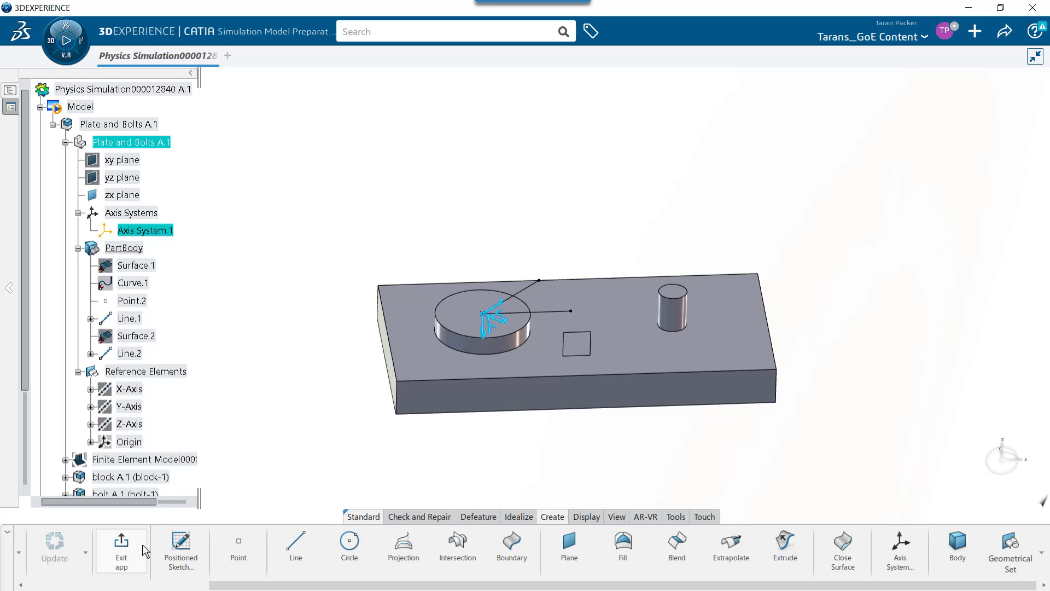
pyautogui.click(130, 556)
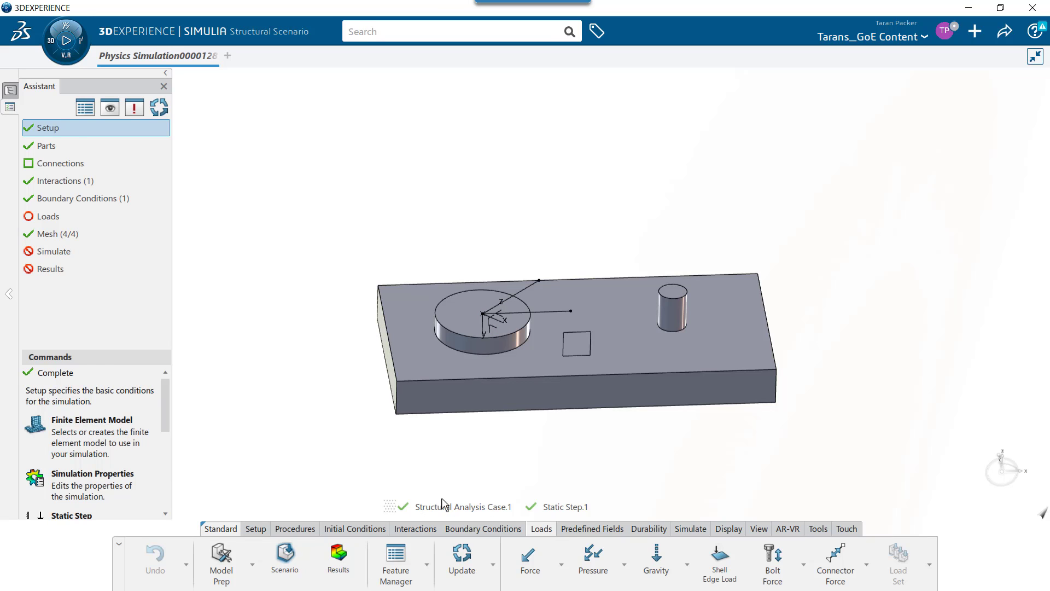
# - Define a force on the bolt head's top face using local Axis System.1 with Force Z 10
pyautogui.click(529, 558)
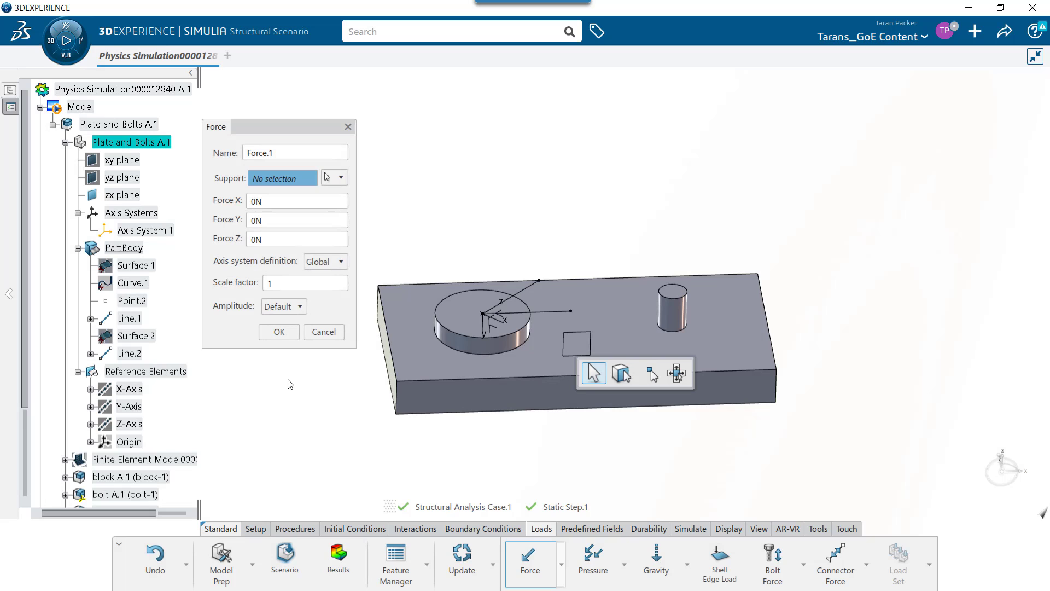
pyautogui.click(475, 313)
pyautogui.click(326, 262)
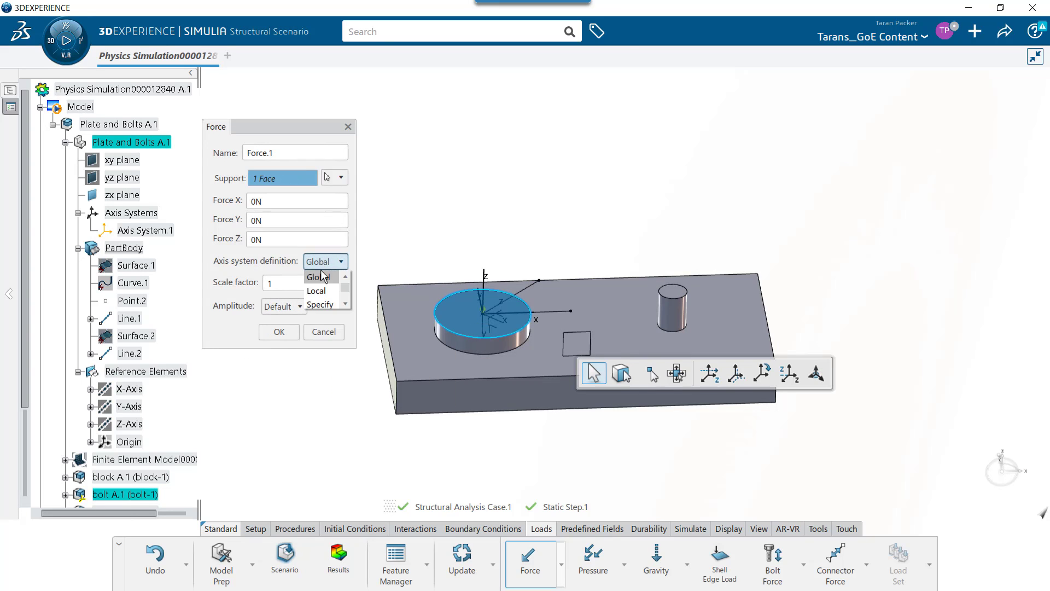
pyautogui.click(333, 292)
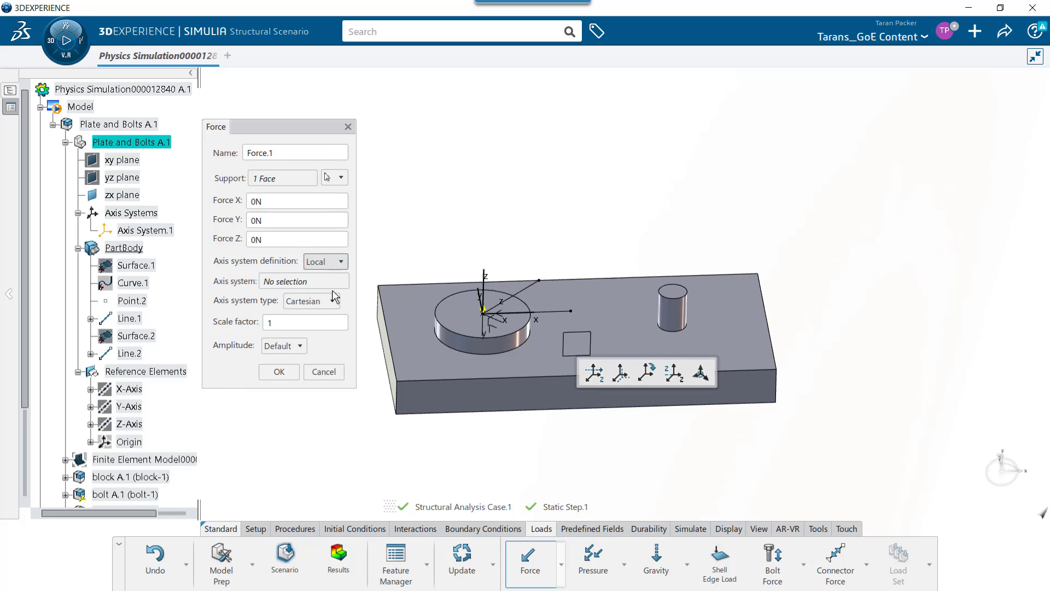
pyautogui.click(300, 285)
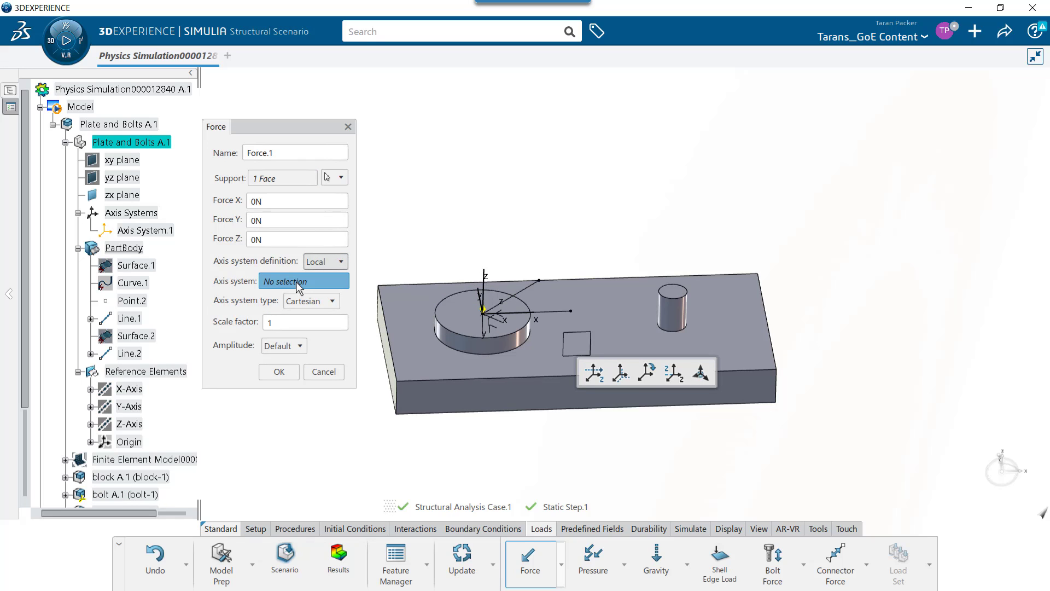
pyautogui.click(140, 231)
pyautogui.doubleClick(275, 243)
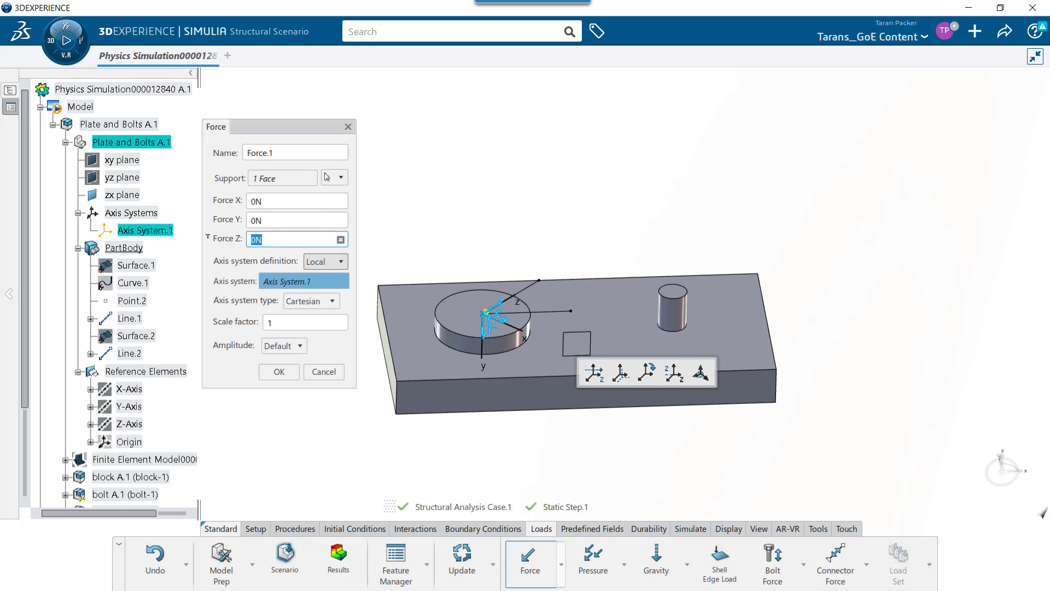
pyautogui.write('10')
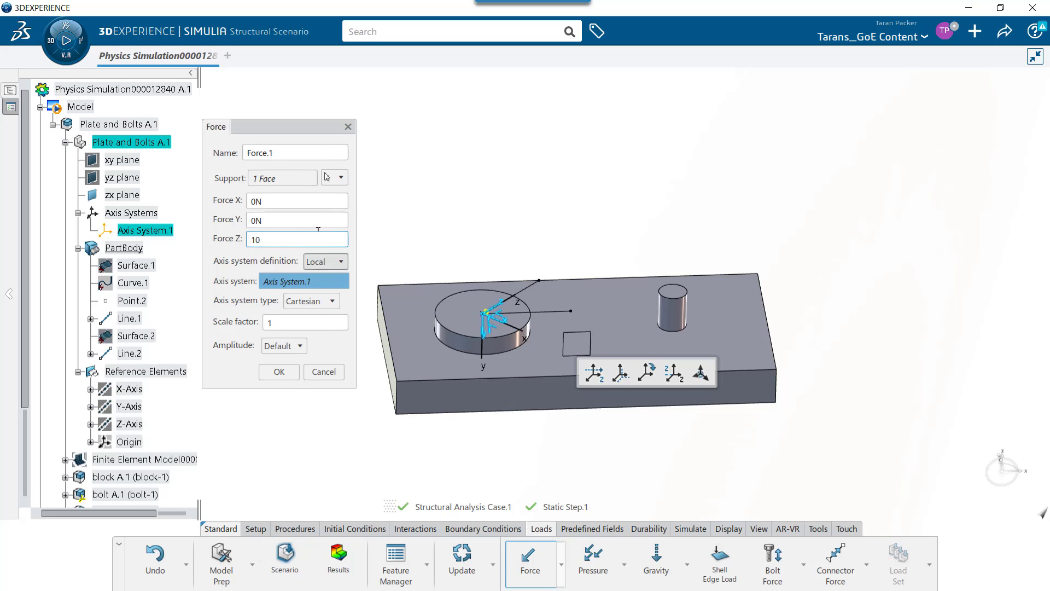